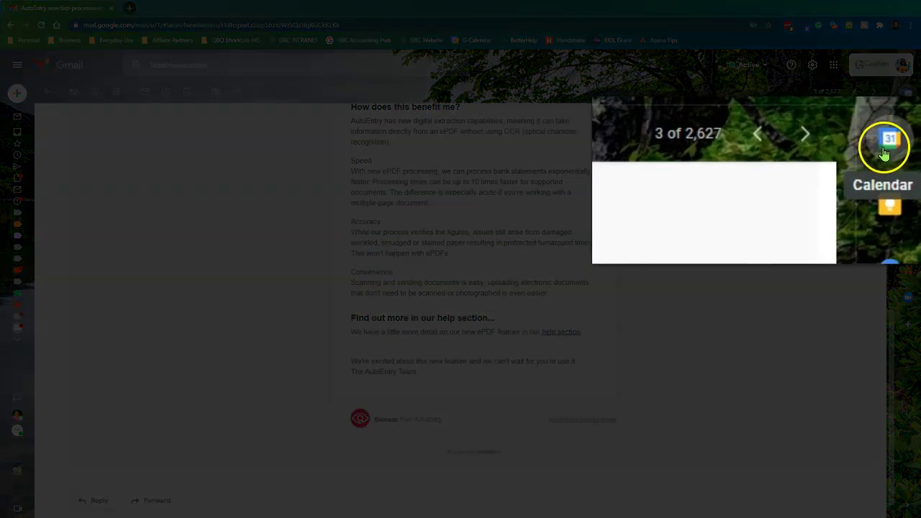
Show the Thu, Feb 11 calendar beside the email and bring up its options menu.
click(884, 153)
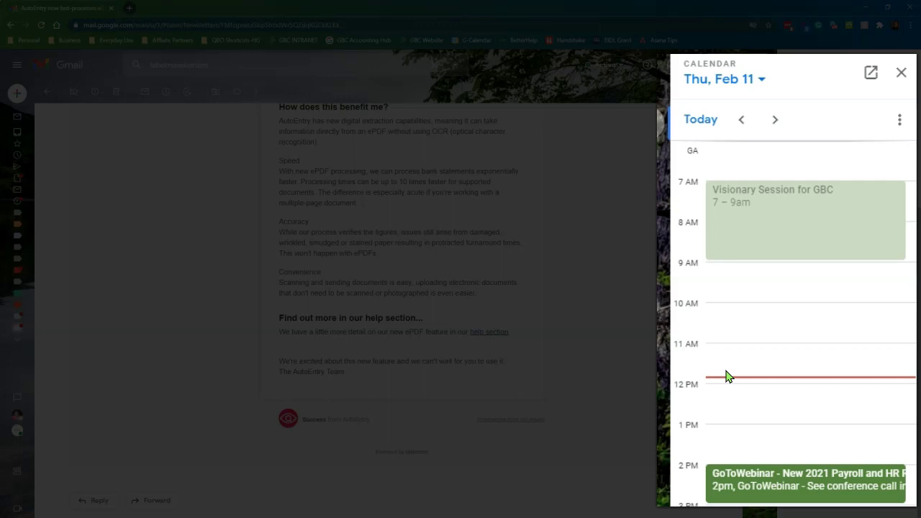
click(900, 119)
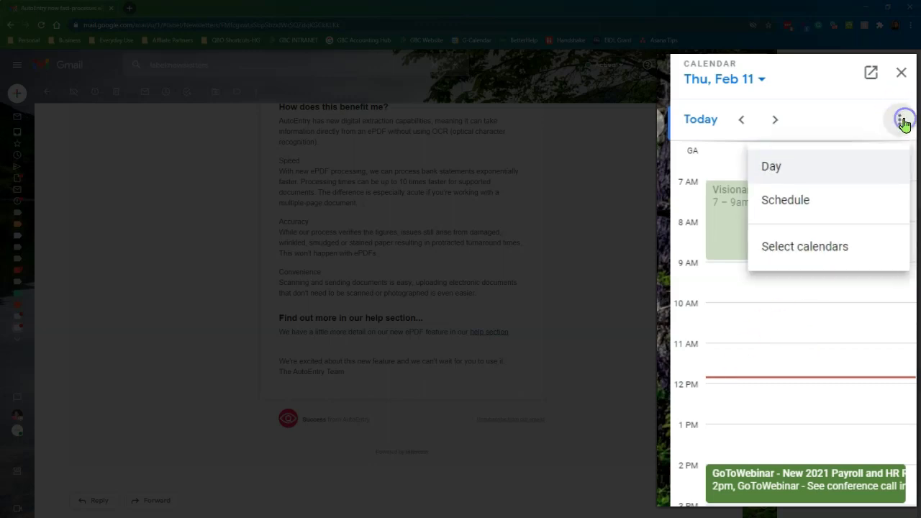
Under Select calendars, enable Birthdays/Anniversaries, Umail and Holidays in United States.
click(848, 251)
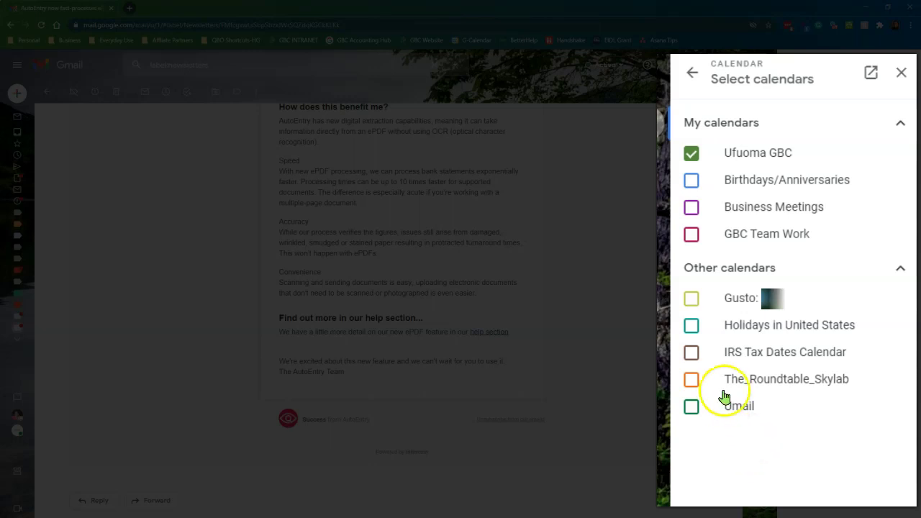
click(696, 183)
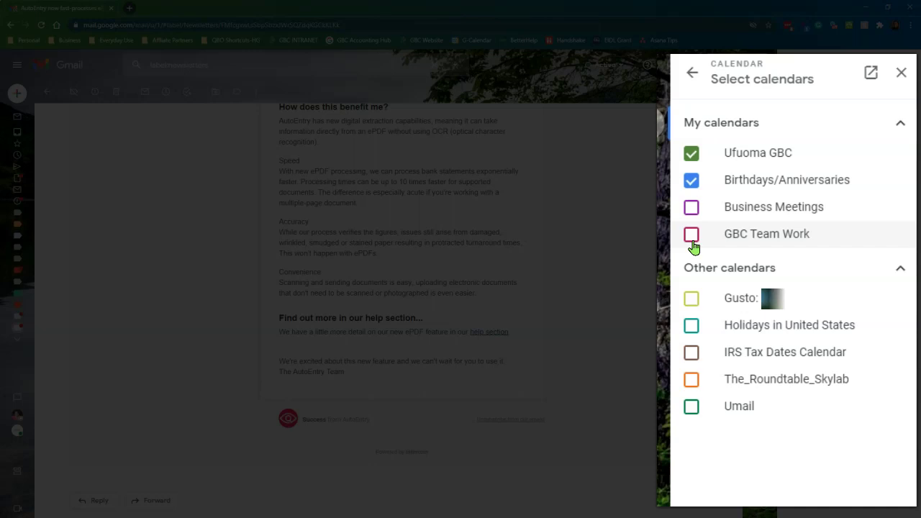
click(690, 407)
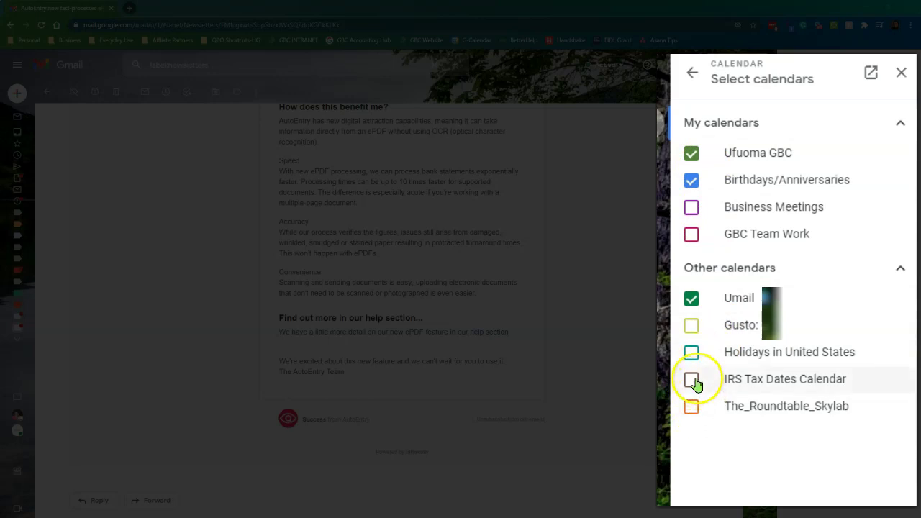
click(691, 353)
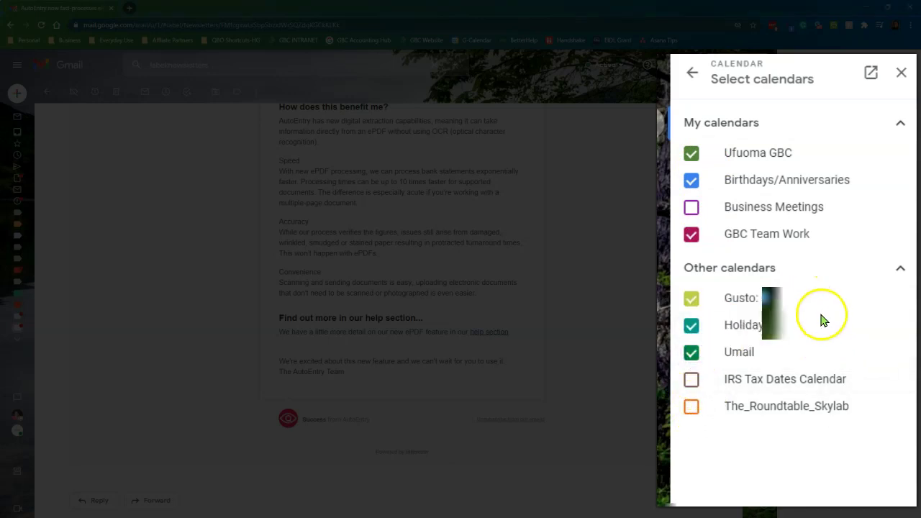
Go back to Thursday, Feb 11's day schedule with the newly enabled calendars' events.
click(693, 74)
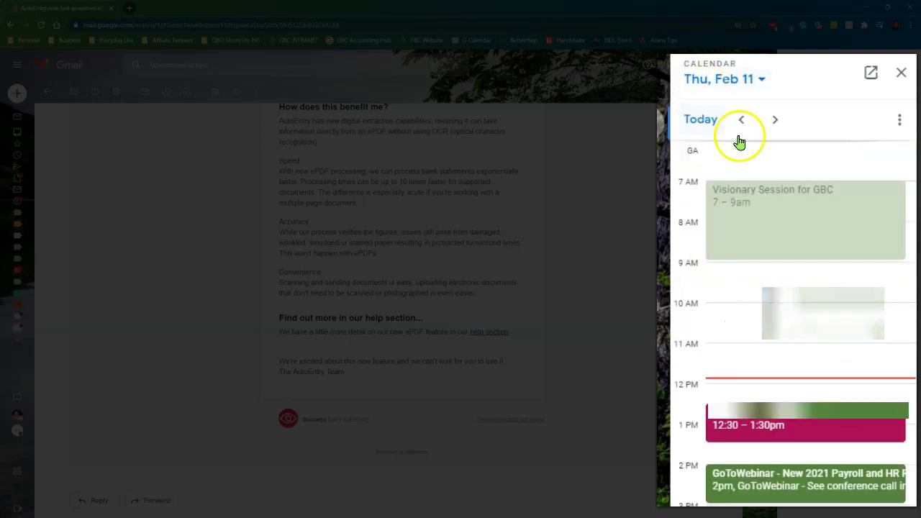